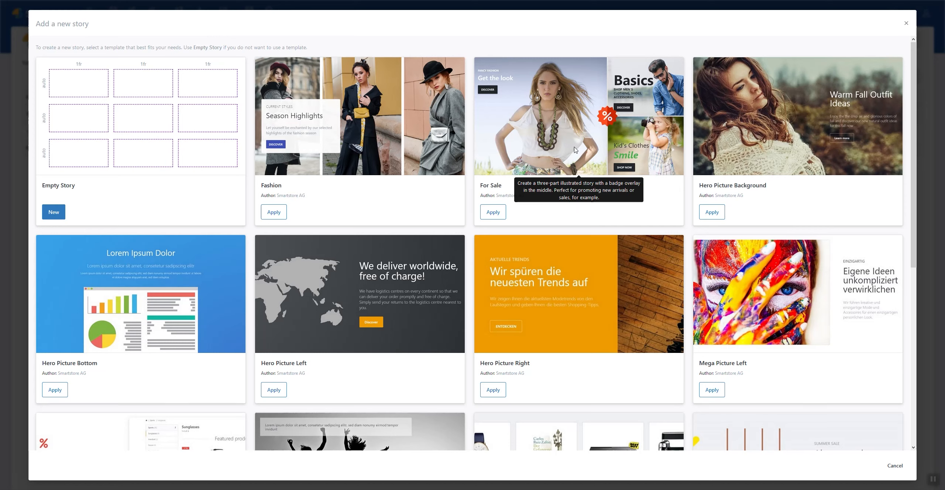
Step: Create a new story from the Empty Story template
click(56, 214)
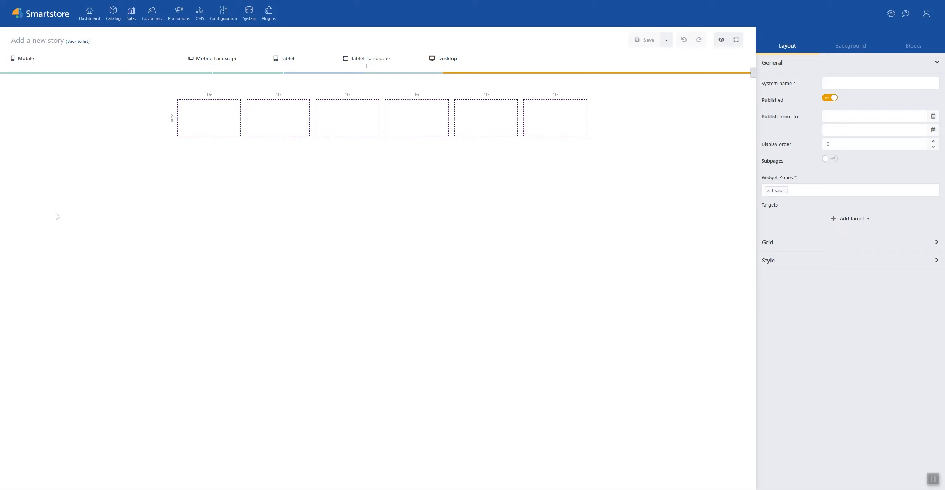
Step: Enter 'A simple story' as the story's system name and save it
click(836, 84)
text(A simple story)
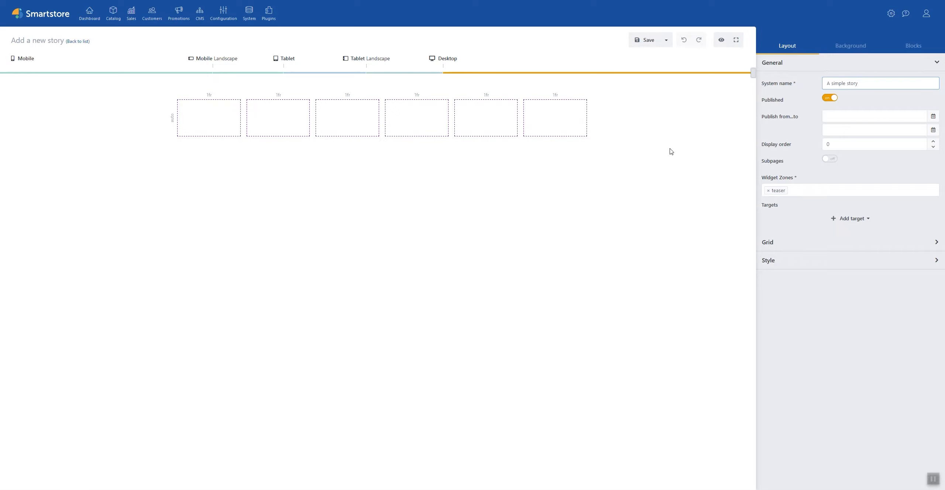
click(647, 40)
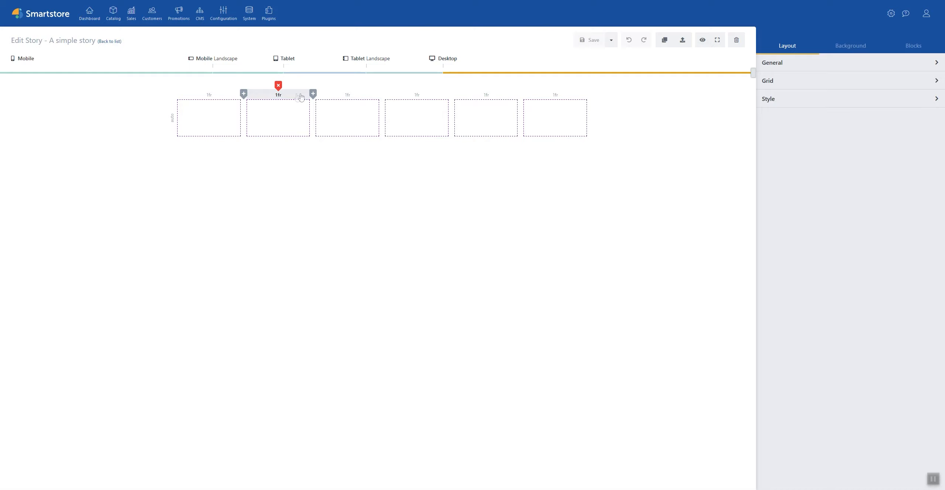
Step: Add a second grid row and delete the last four columns, leaving two columns
mouse_move(171, 104)
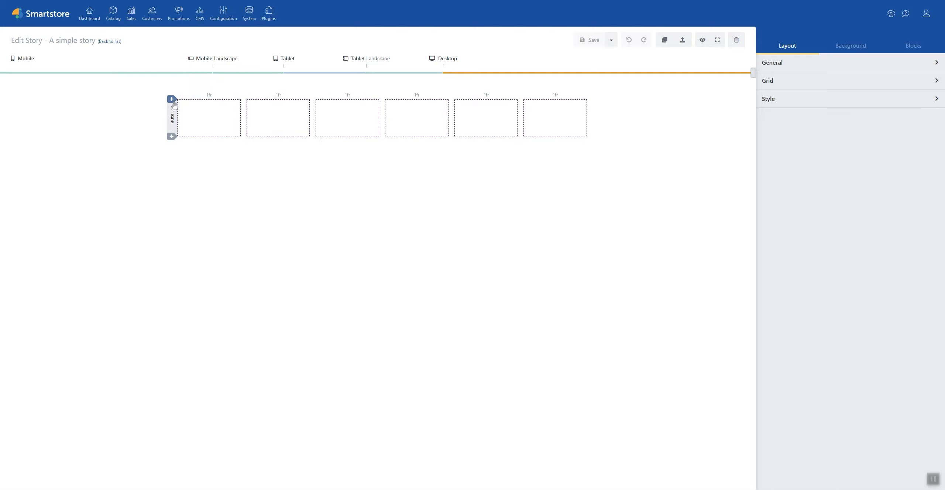
click(170, 134)
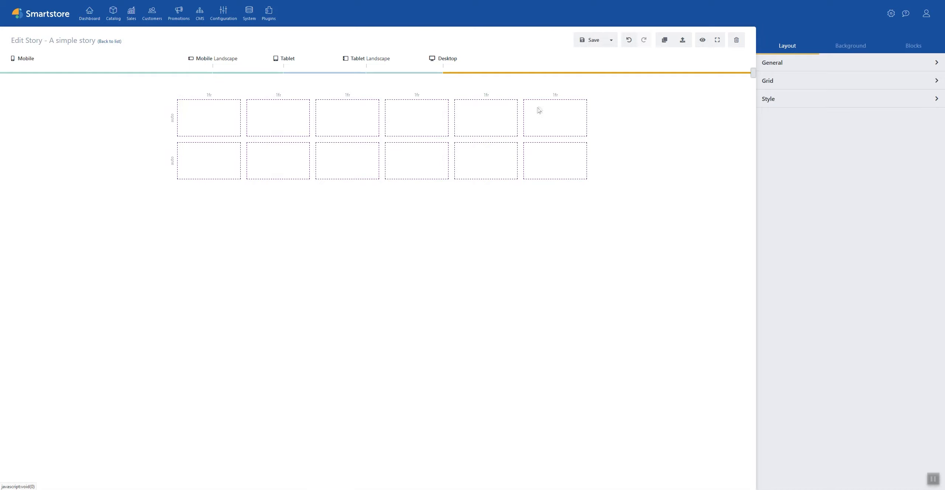
click(555, 88)
key(Return)
click(549, 87)
key(Return)
click(538, 88)
key(Return)
click(521, 87)
key(Return)
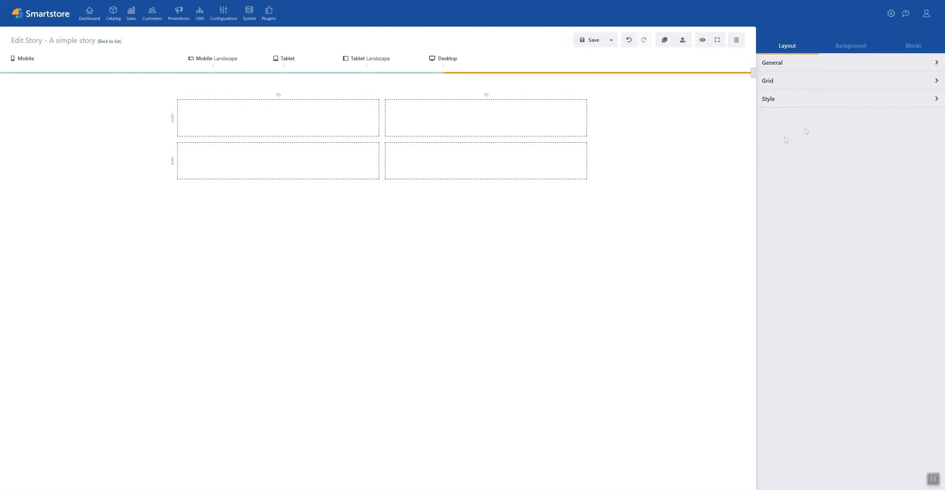
Step: Add a Text block titled 'Title' to the top-right cell and save it
click(914, 45)
drag(805, 67, 495, 120)
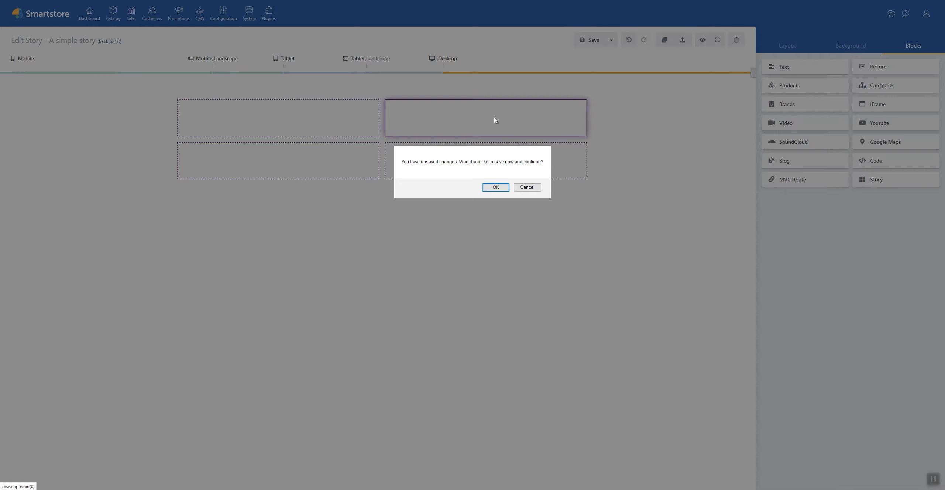
click(496, 187)
click(271, 111)
text(Title)
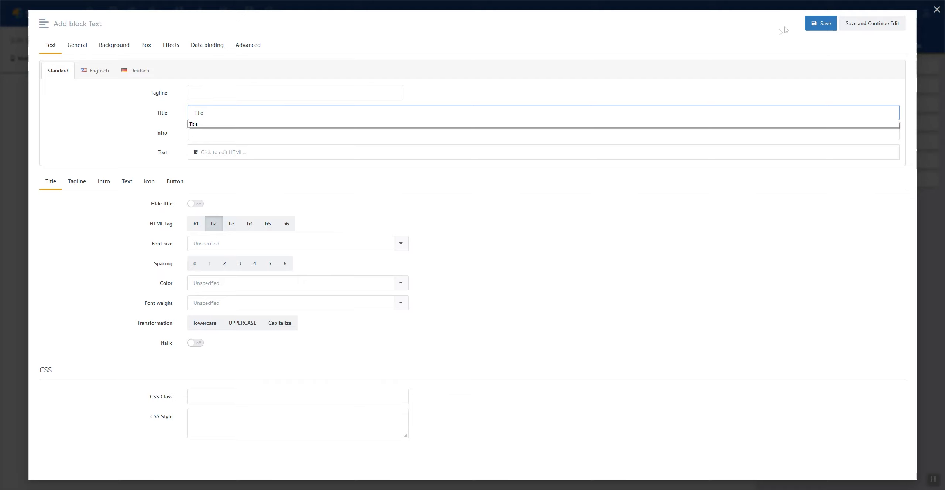
click(821, 23)
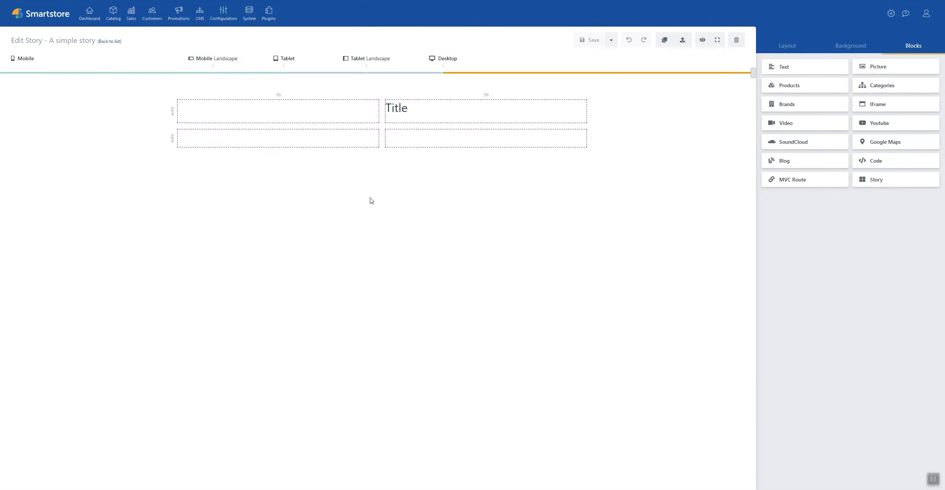
Step: Set the Title block's horizontal alignment to Center
click(466, 112)
click(857, 163)
click(850, 188)
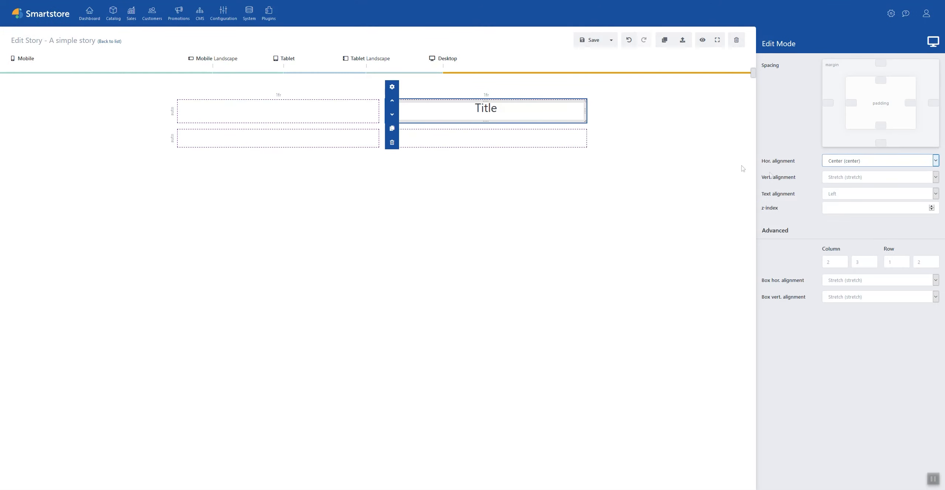
click(678, 146)
mouse_move(752, 74)
mouse_down()
mouse_move(186, 74)
mouse_move(752, 74)
mouse_up()
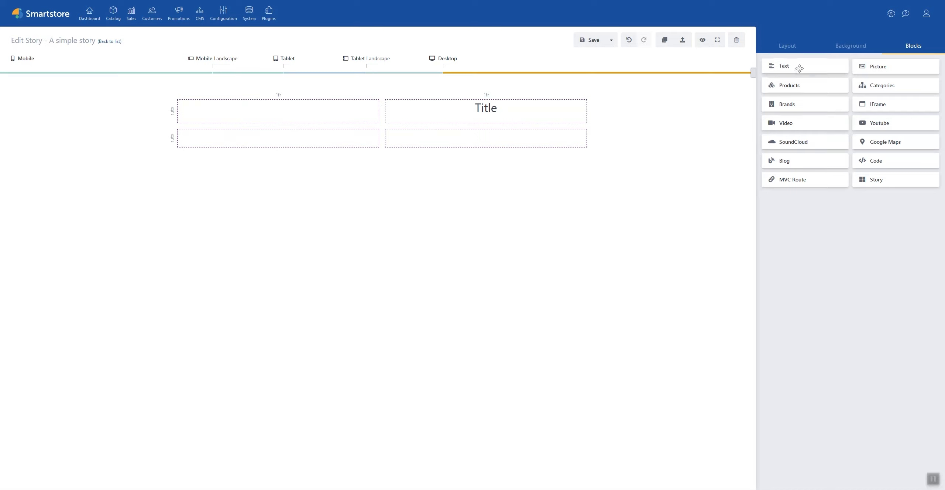
Step: Add a Text block titled 'Block1' to the top-left cell and save it
drag(798, 68, 259, 116)
key(Return)
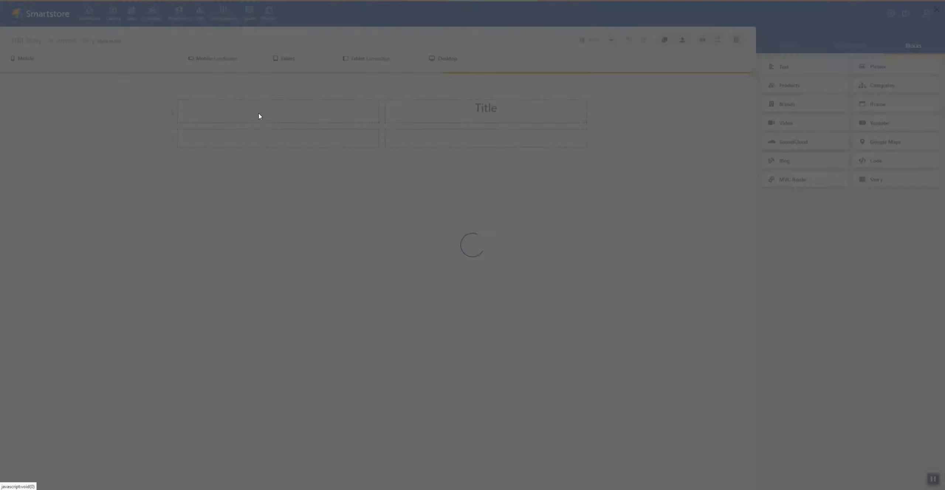
text(Block1)
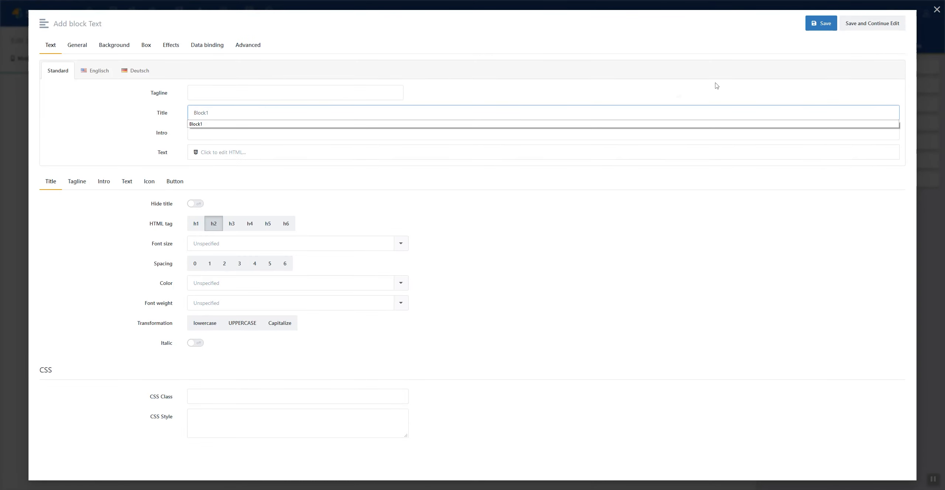
click(821, 24)
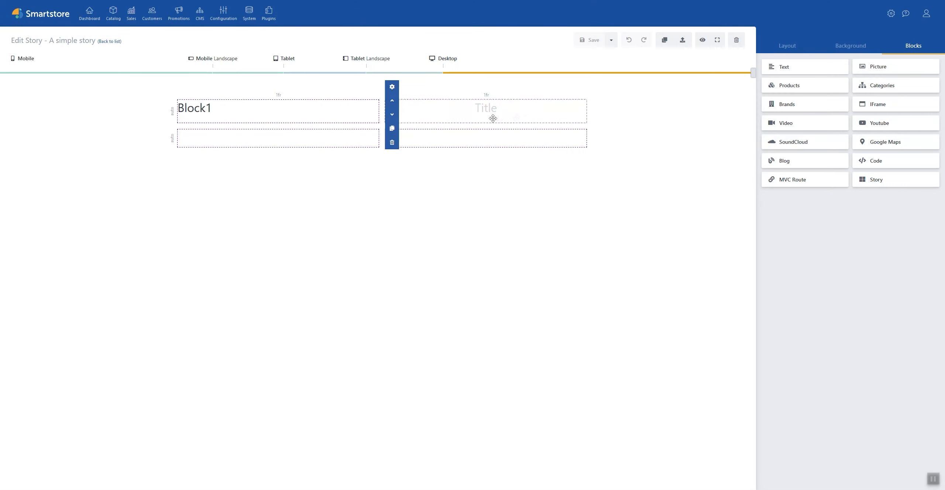
Step: Align the right-hand block to Start and retitle it 'Block2'
click(492, 115)
click(838, 161)
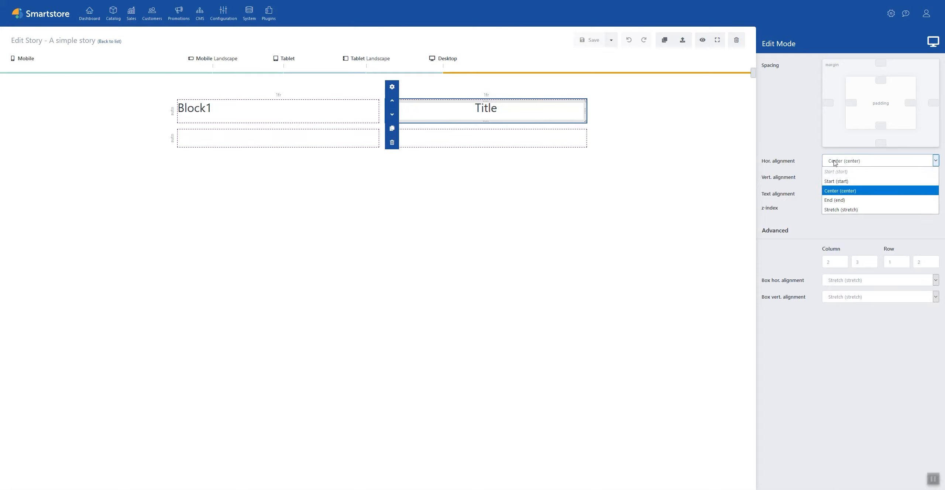
click(832, 171)
click(392, 87)
click(488, 188)
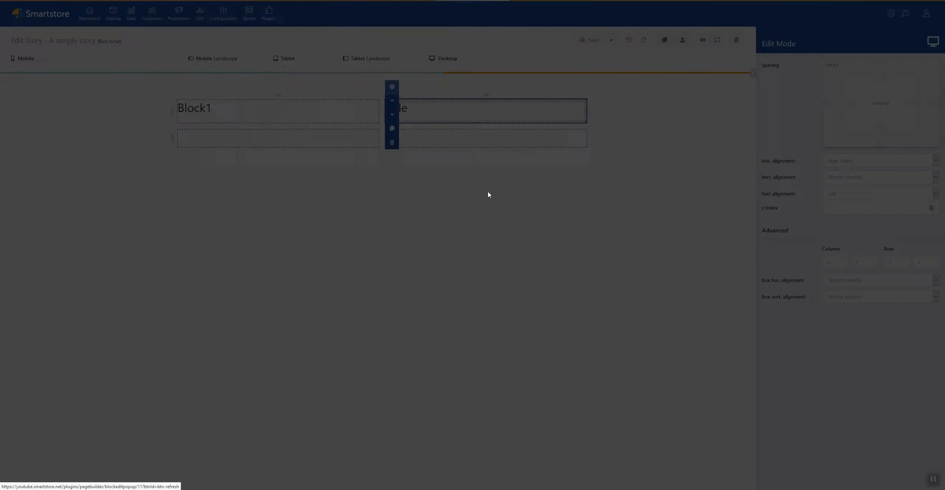
text(Block2)
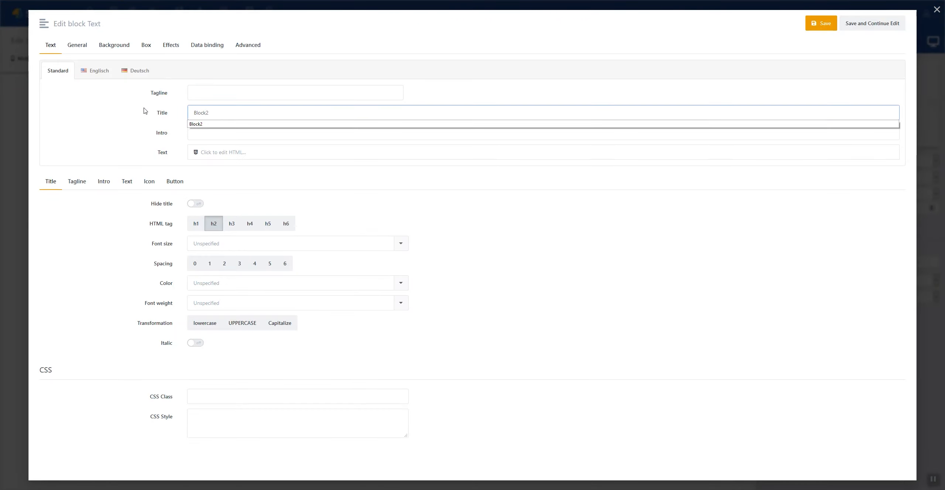
click(821, 23)
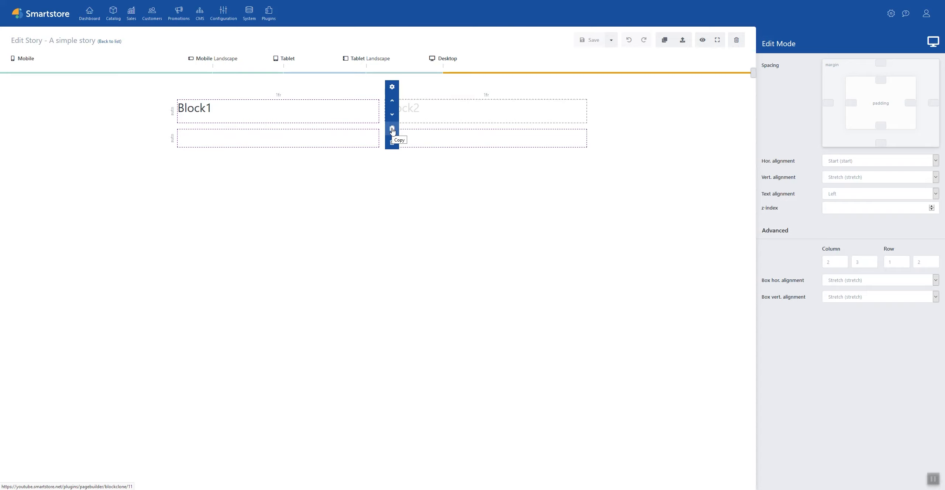
Step: Copy Block2 into the bottom-right cell and rename the copy 'Block3'
click(392, 129)
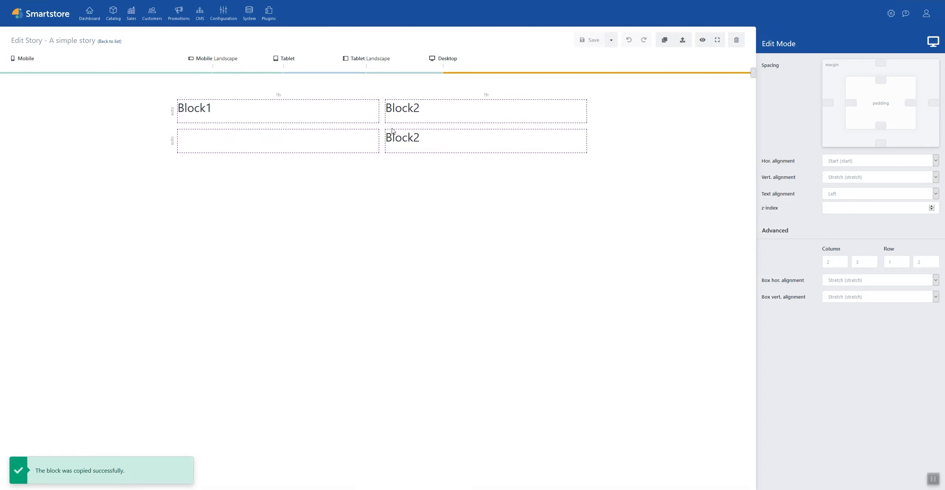
double_click(408, 139)
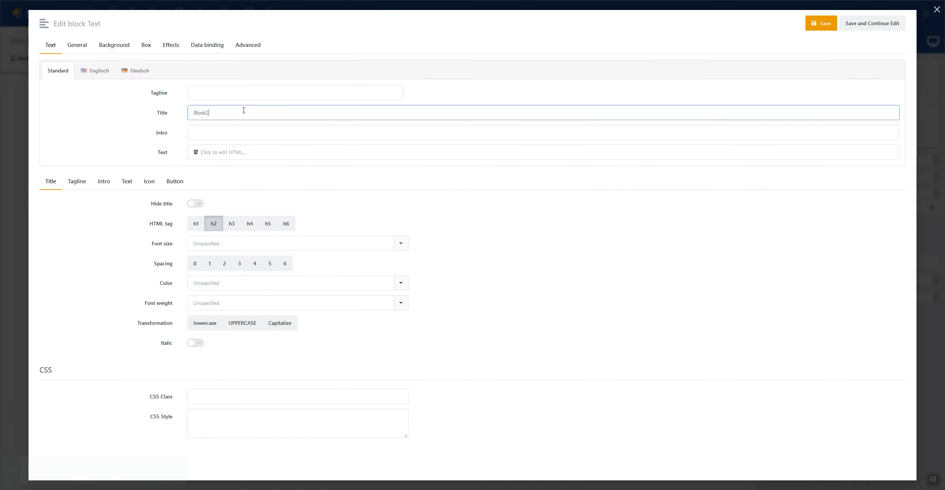
key(Return)
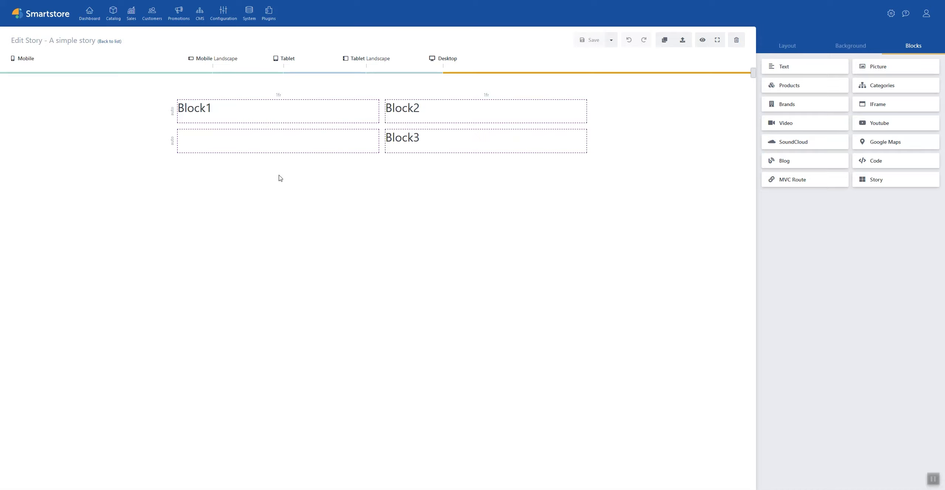
Step: Give Block1 a picture background layer using for-sale-3.jpg
click(221, 114)
click(185, 88)
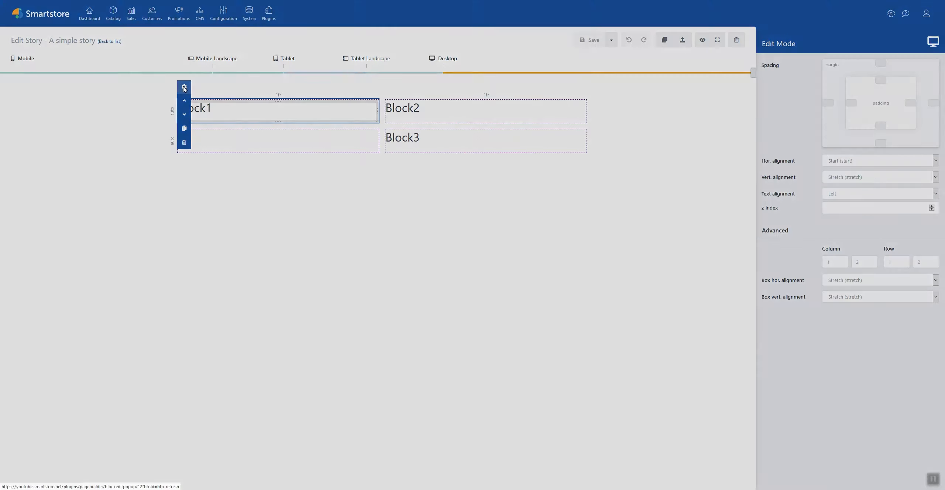
click(74, 69)
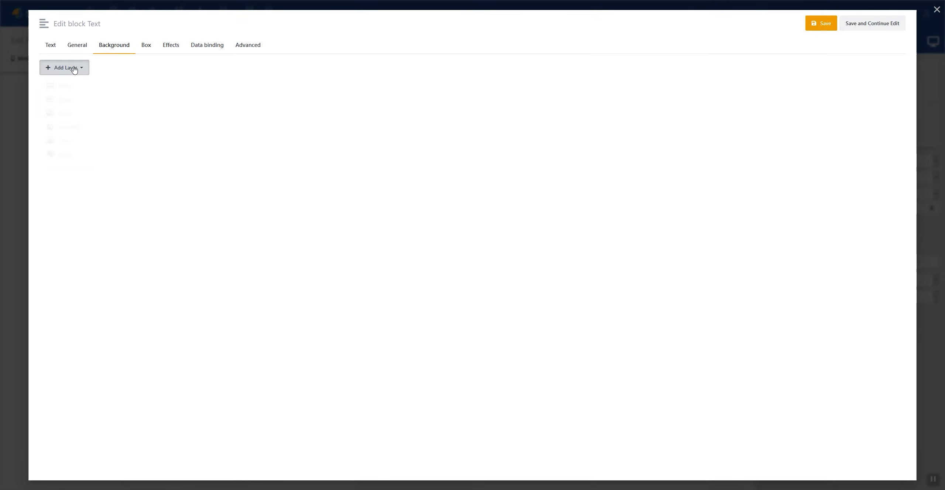
click(74, 87)
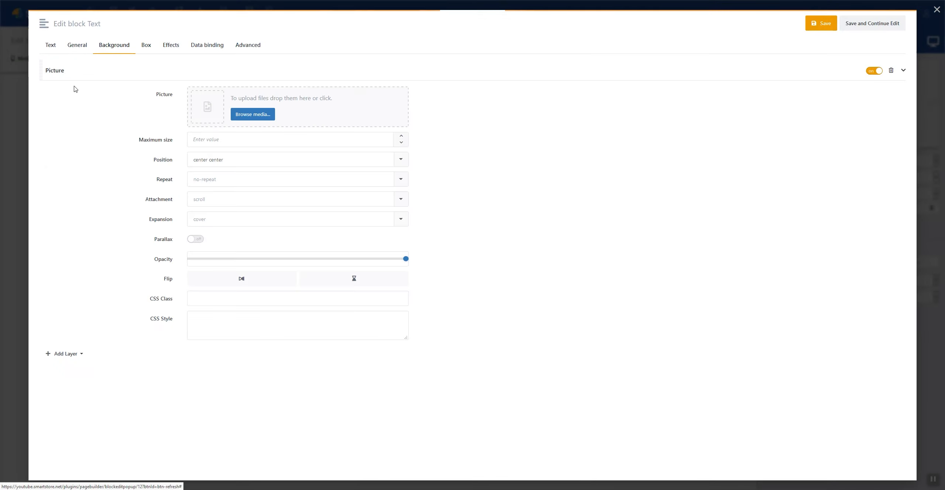
click(251, 114)
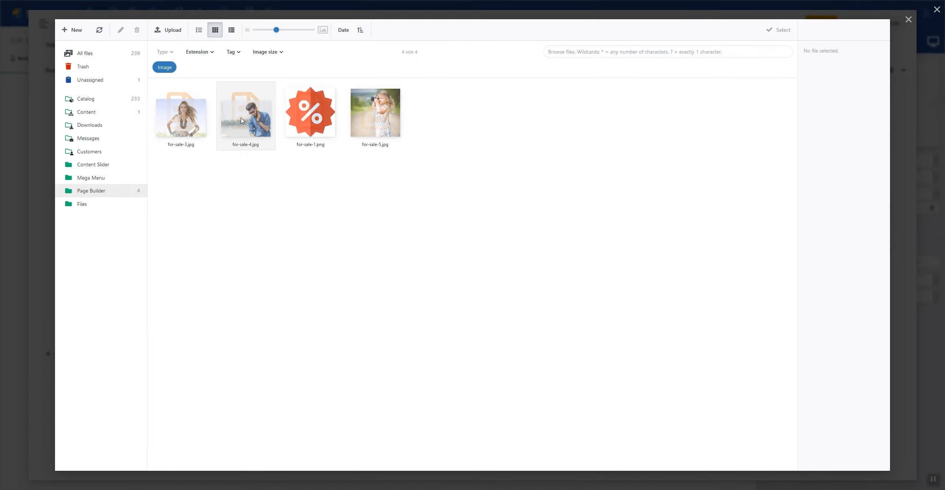
double_click(181, 118)
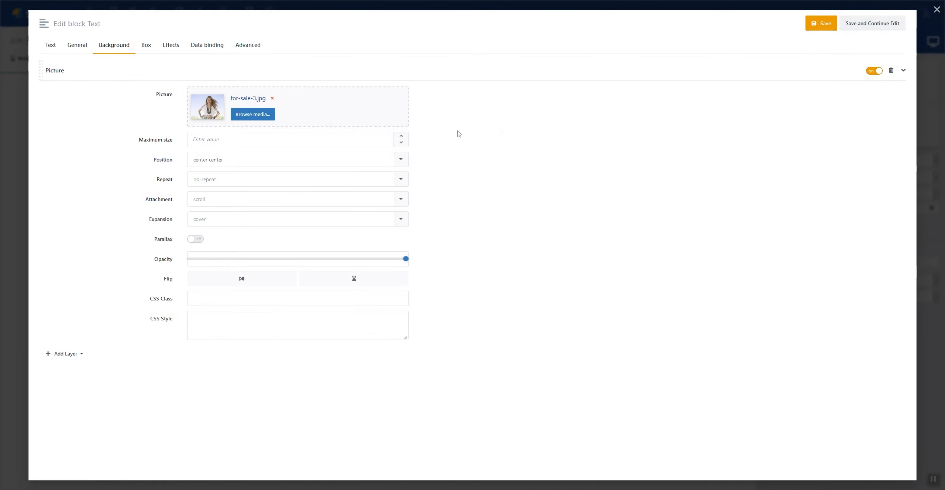
click(808, 24)
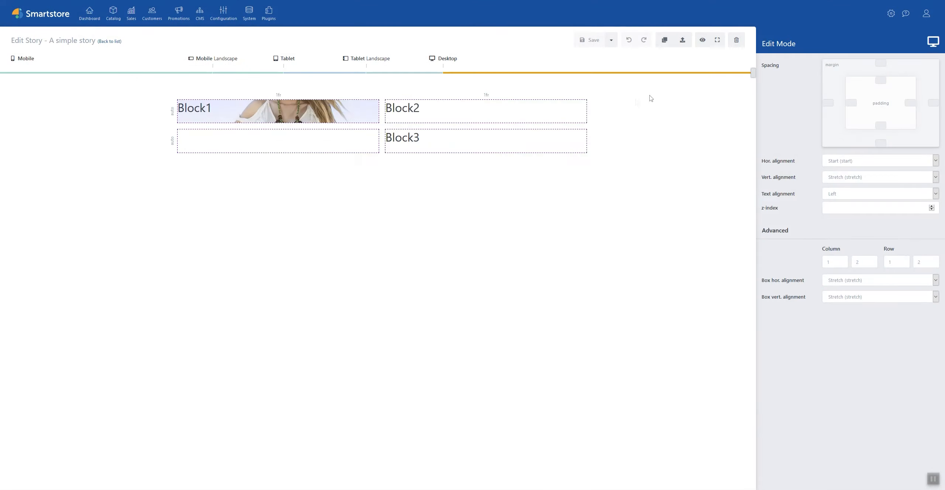
Step: Give Block2 a picture background layer using for-sale-4.jpg
click(466, 115)
click(396, 90)
click(100, 55)
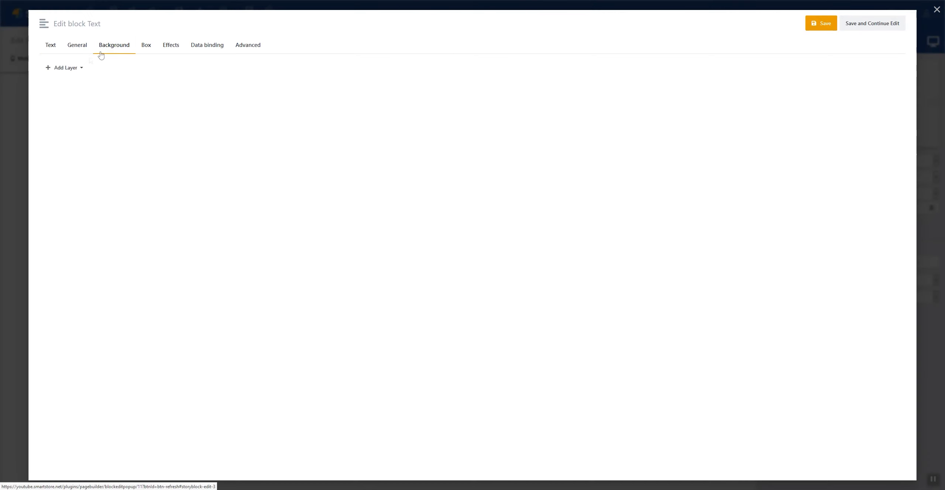
click(65, 67)
click(66, 84)
click(245, 113)
double_click(244, 112)
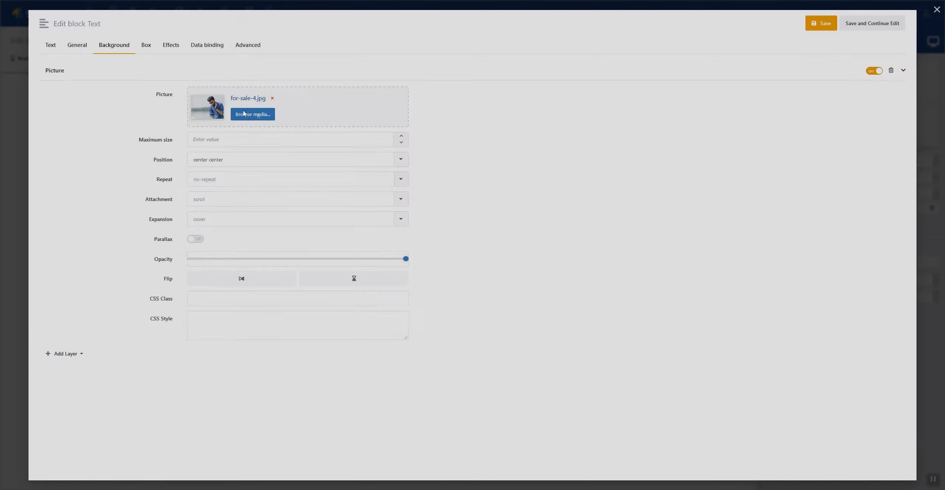
click(821, 23)
Step: Give Block3 a picture background layer using for-sale-5.jpg
click(443, 142)
click(391, 116)
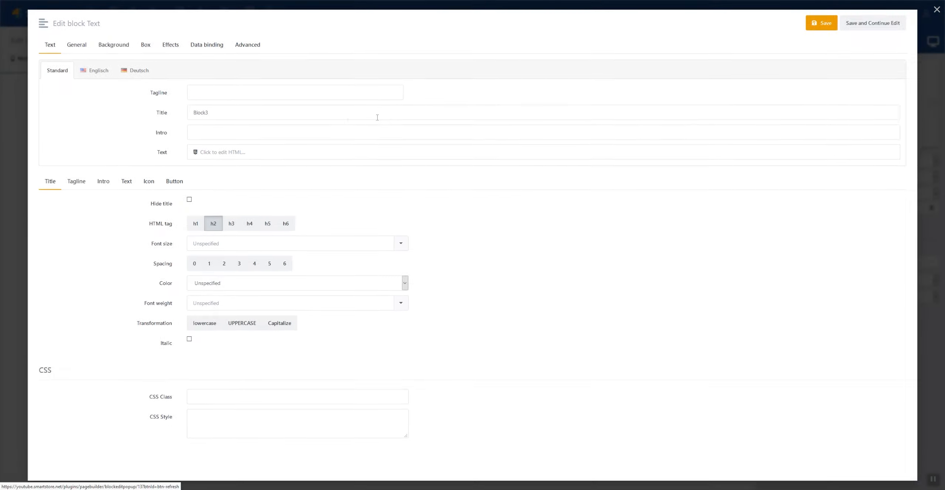
click(114, 44)
click(65, 68)
click(67, 84)
click(244, 113)
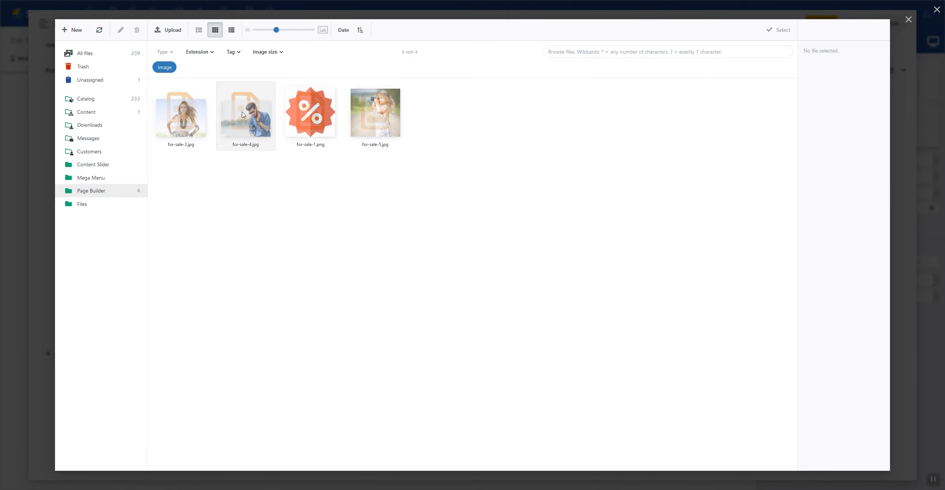
double_click(375, 113)
click(821, 22)
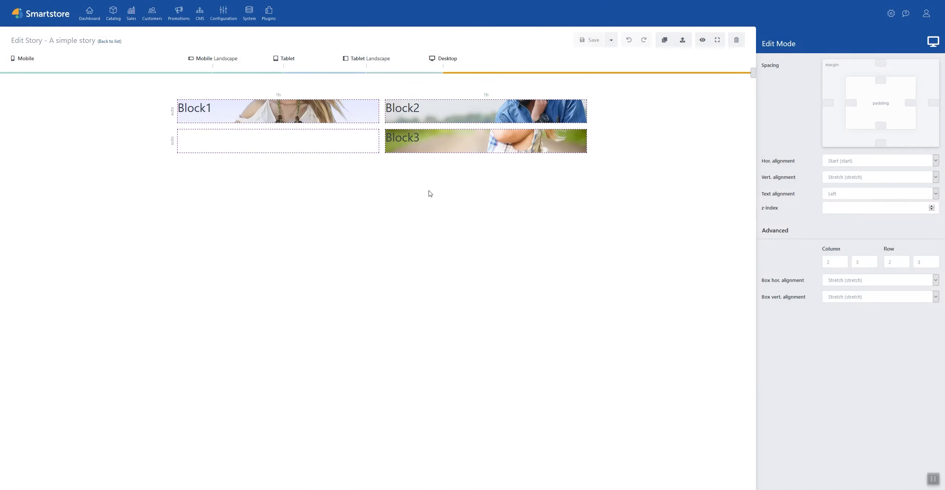
click(485, 184)
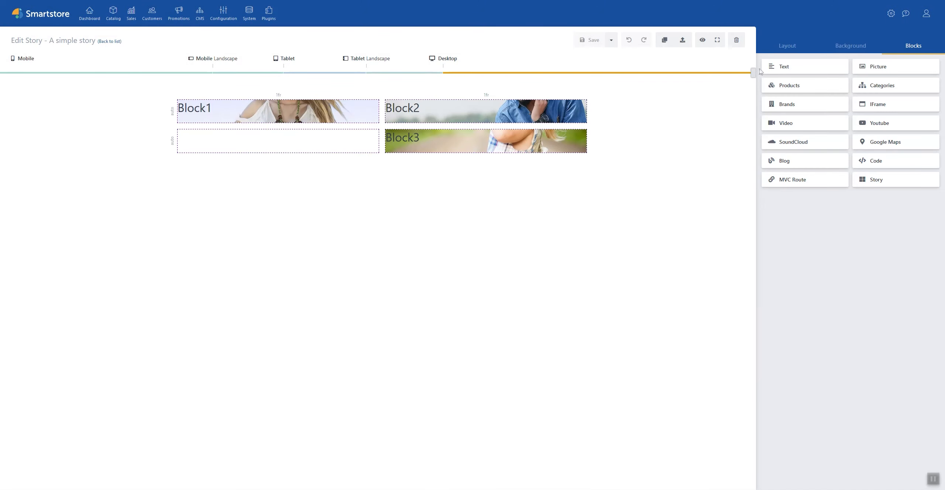
Step: At the Mobile breakpoint, move Block2 to the bottom-left cell and widen Block1 across both columns
drag(754, 73, 209, 84)
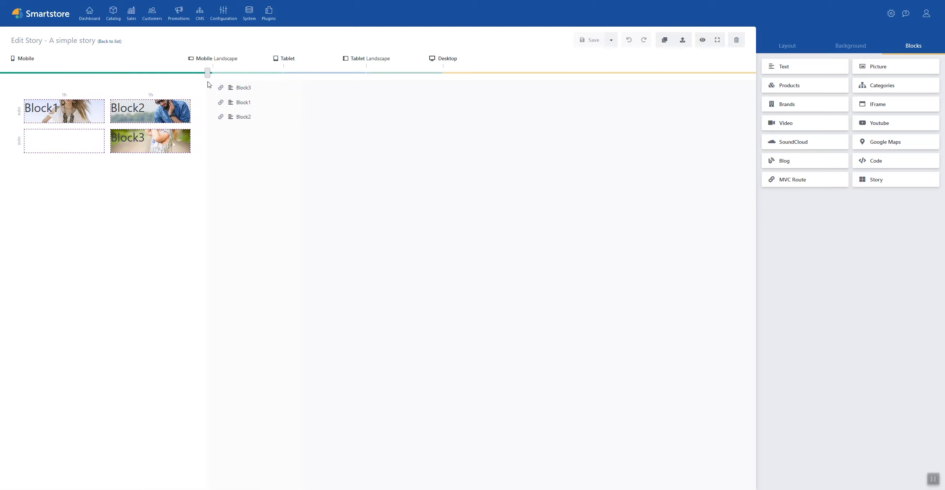
click(160, 107)
drag(161, 107, 63, 139)
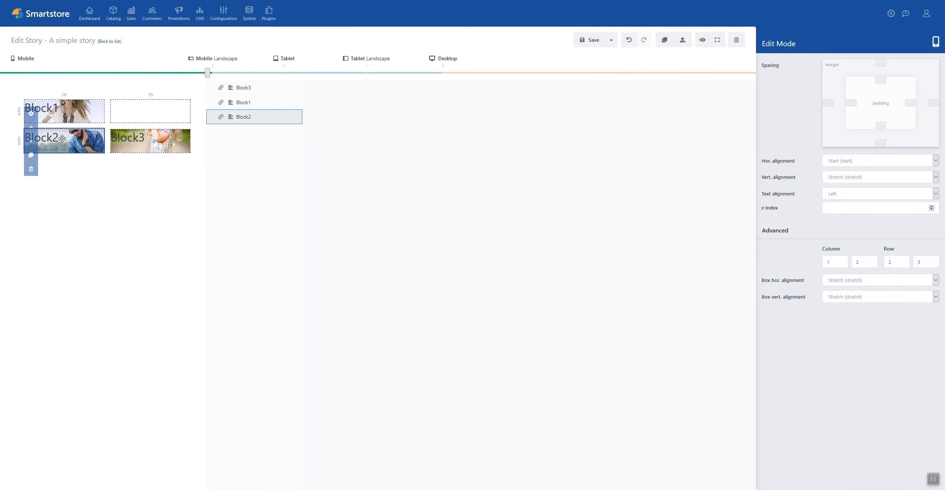
click(90, 118)
drag(103, 113, 190, 110)
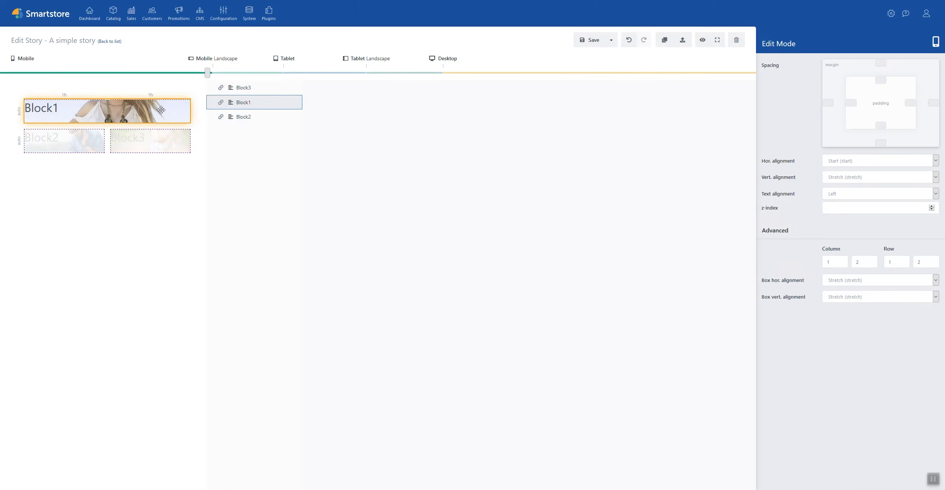
click(153, 172)
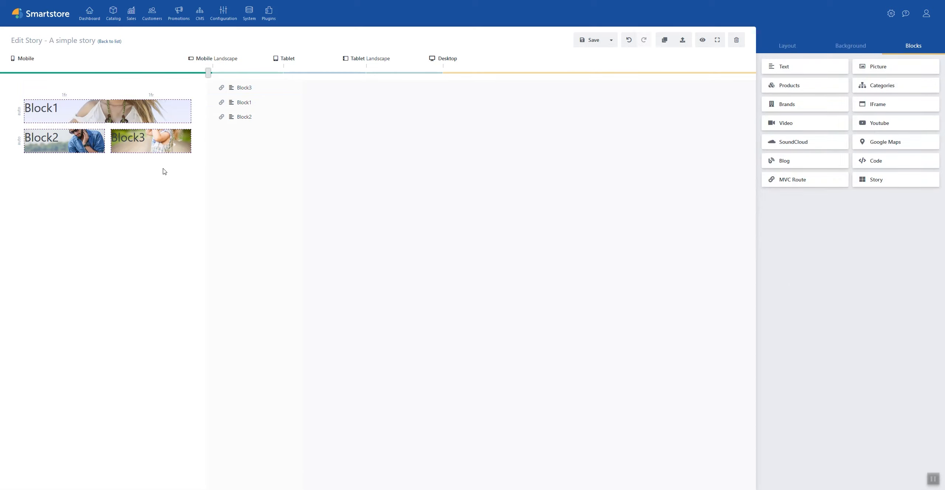
Step: Set the first row's height to 350 px
click(20, 111)
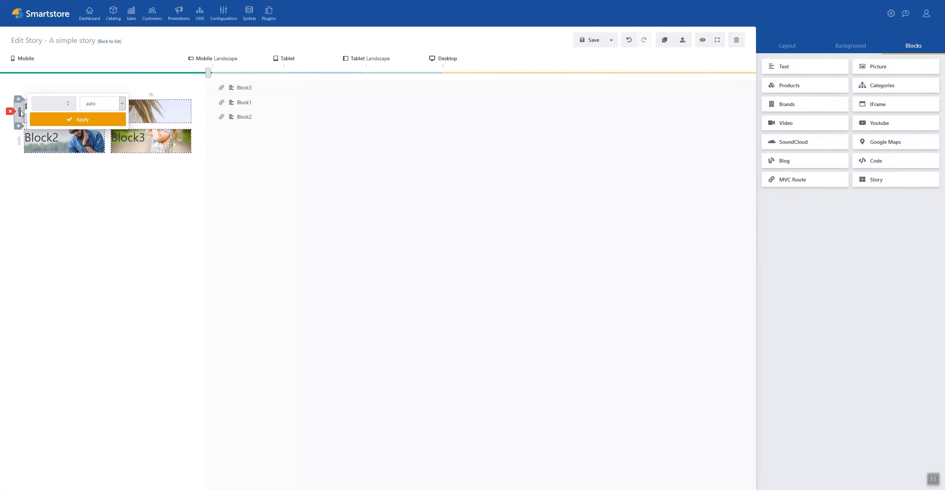
click(102, 103)
click(93, 113)
double_click(34, 104)
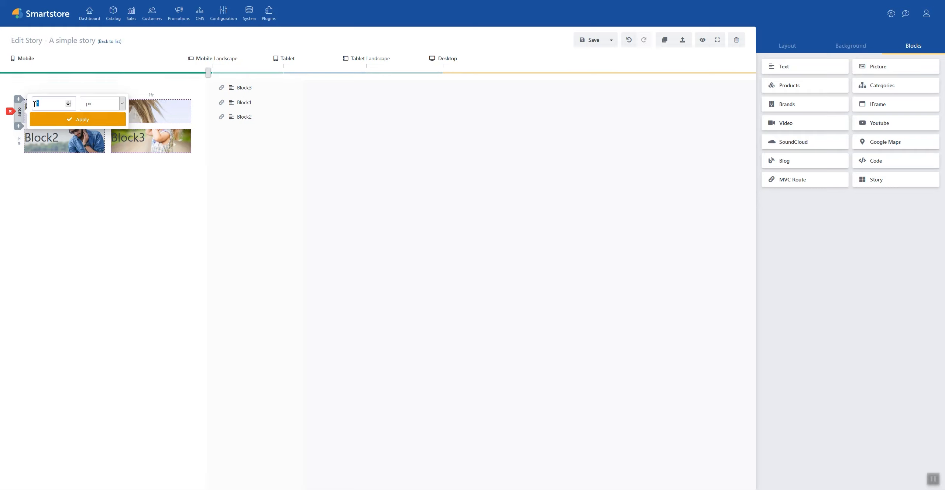
text(350)
click(34, 119)
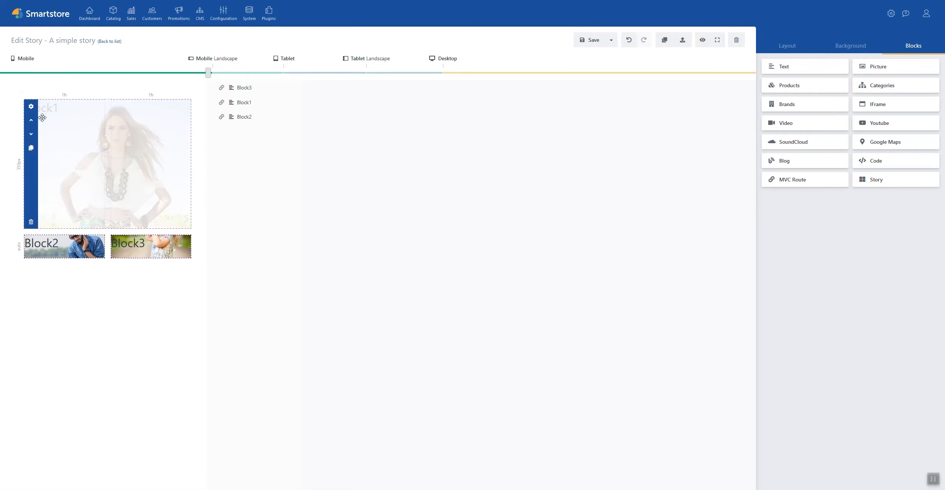
Step: Set the second row's height to 350 px and save the story
click(20, 247)
click(97, 239)
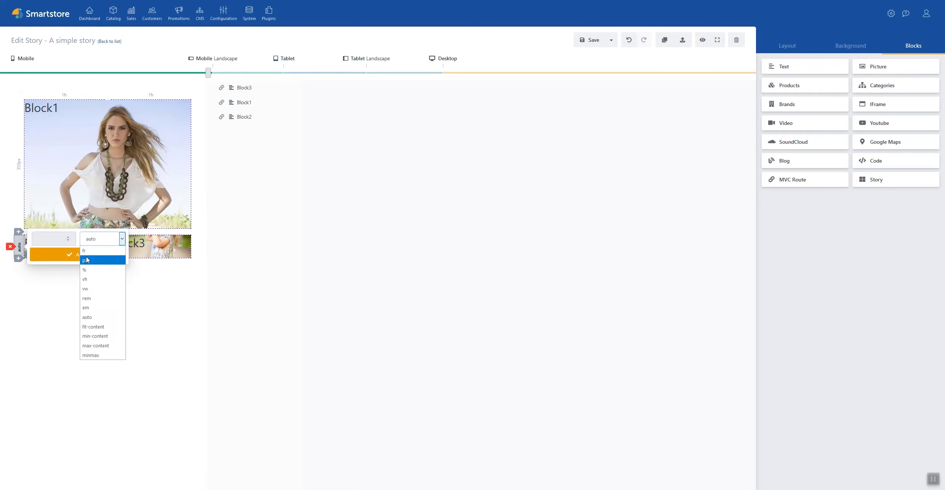
click(91, 260)
click(59, 241)
double_click(59, 242)
text(350)
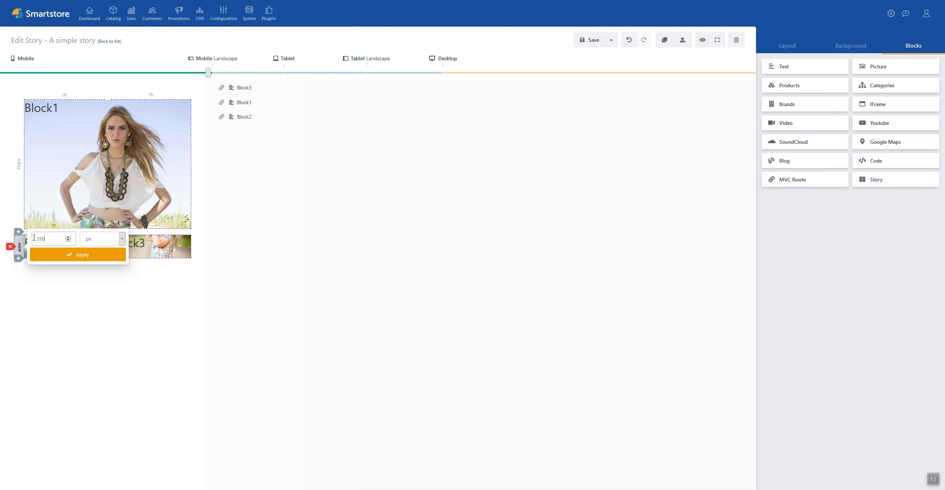
click(39, 256)
click(590, 40)
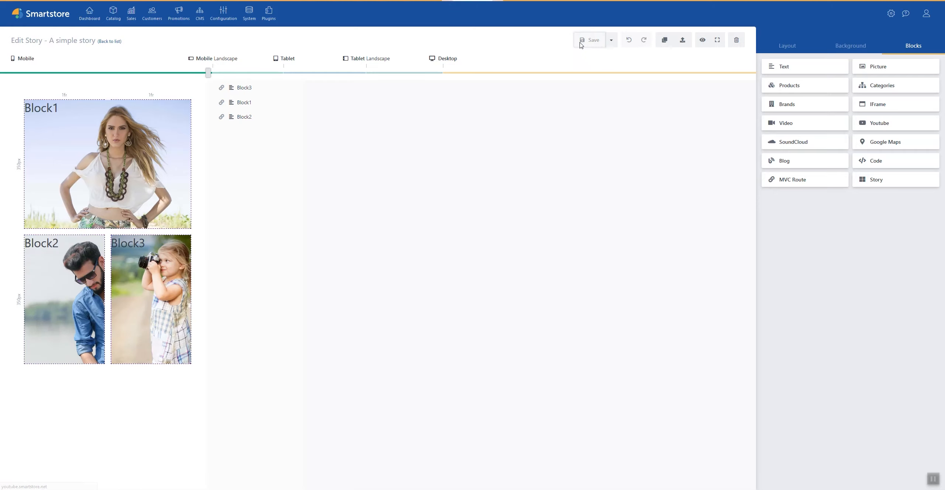